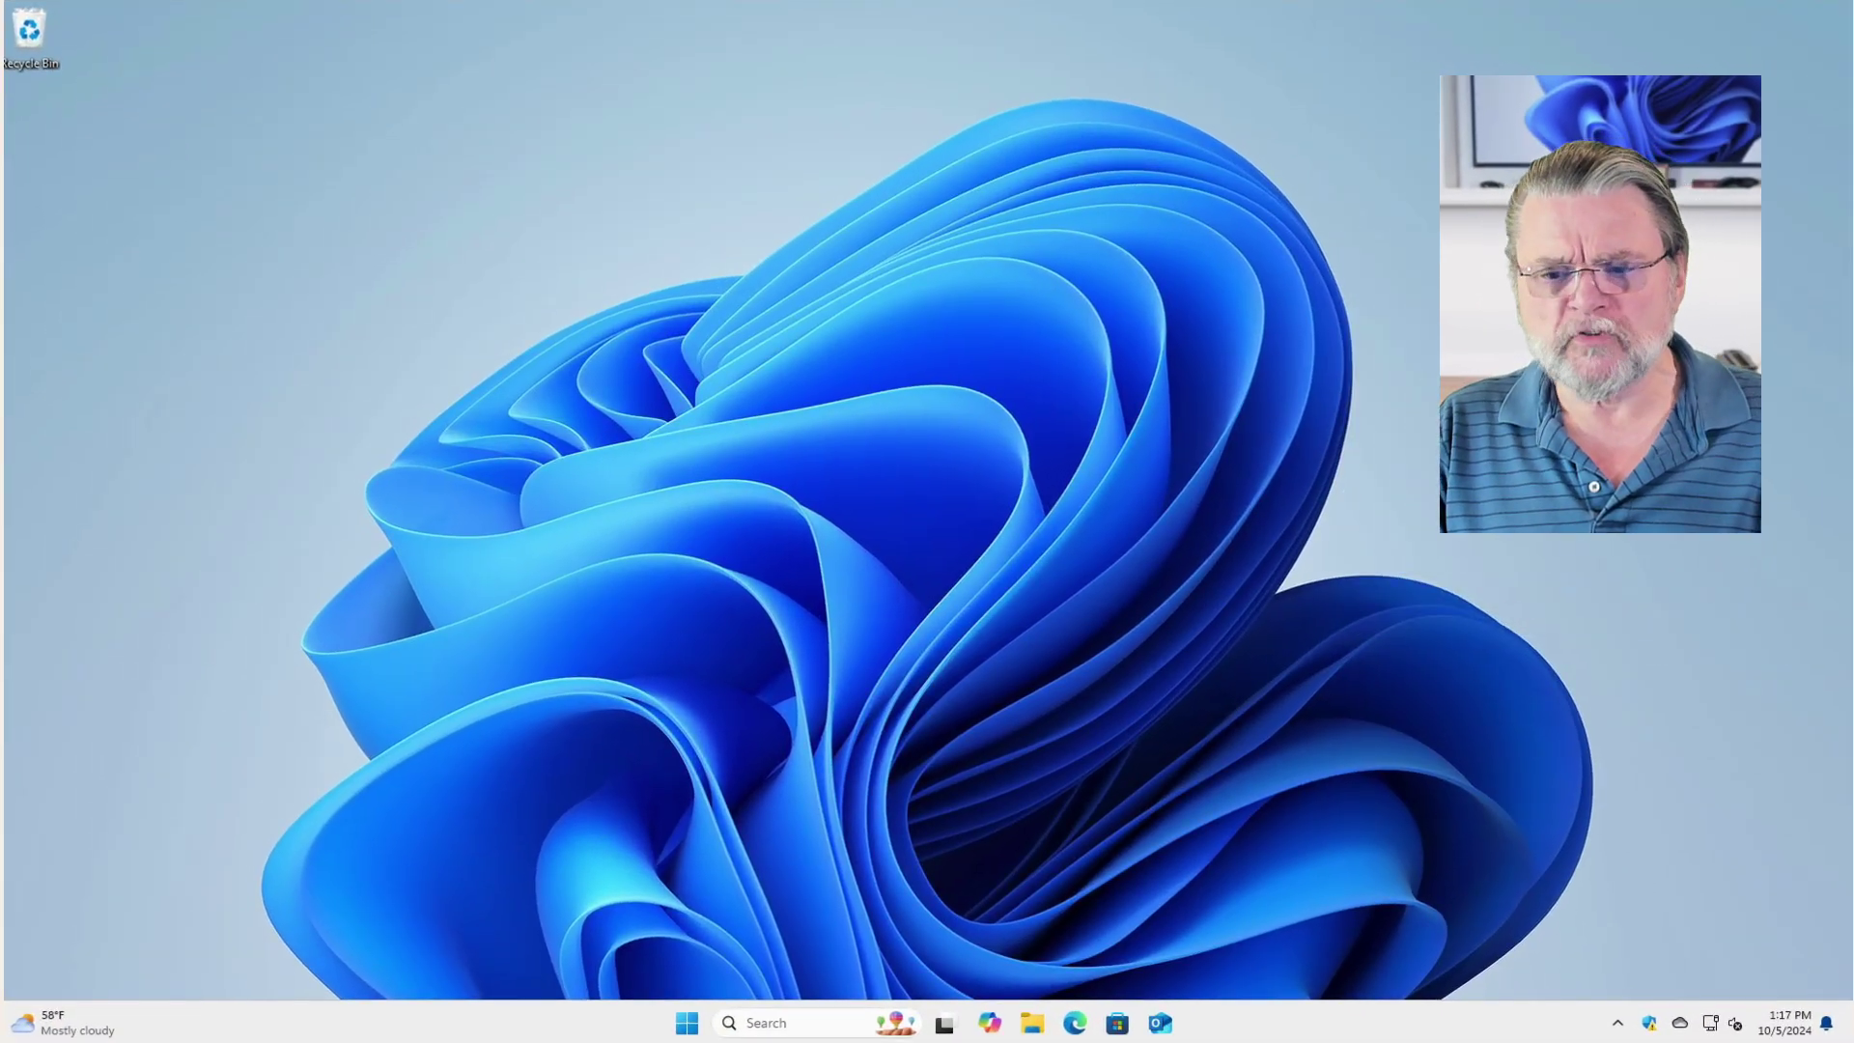
Step: Launch the Windows Backup app from Start search to its 'Let's back up your PC' overview
click(689, 1027)
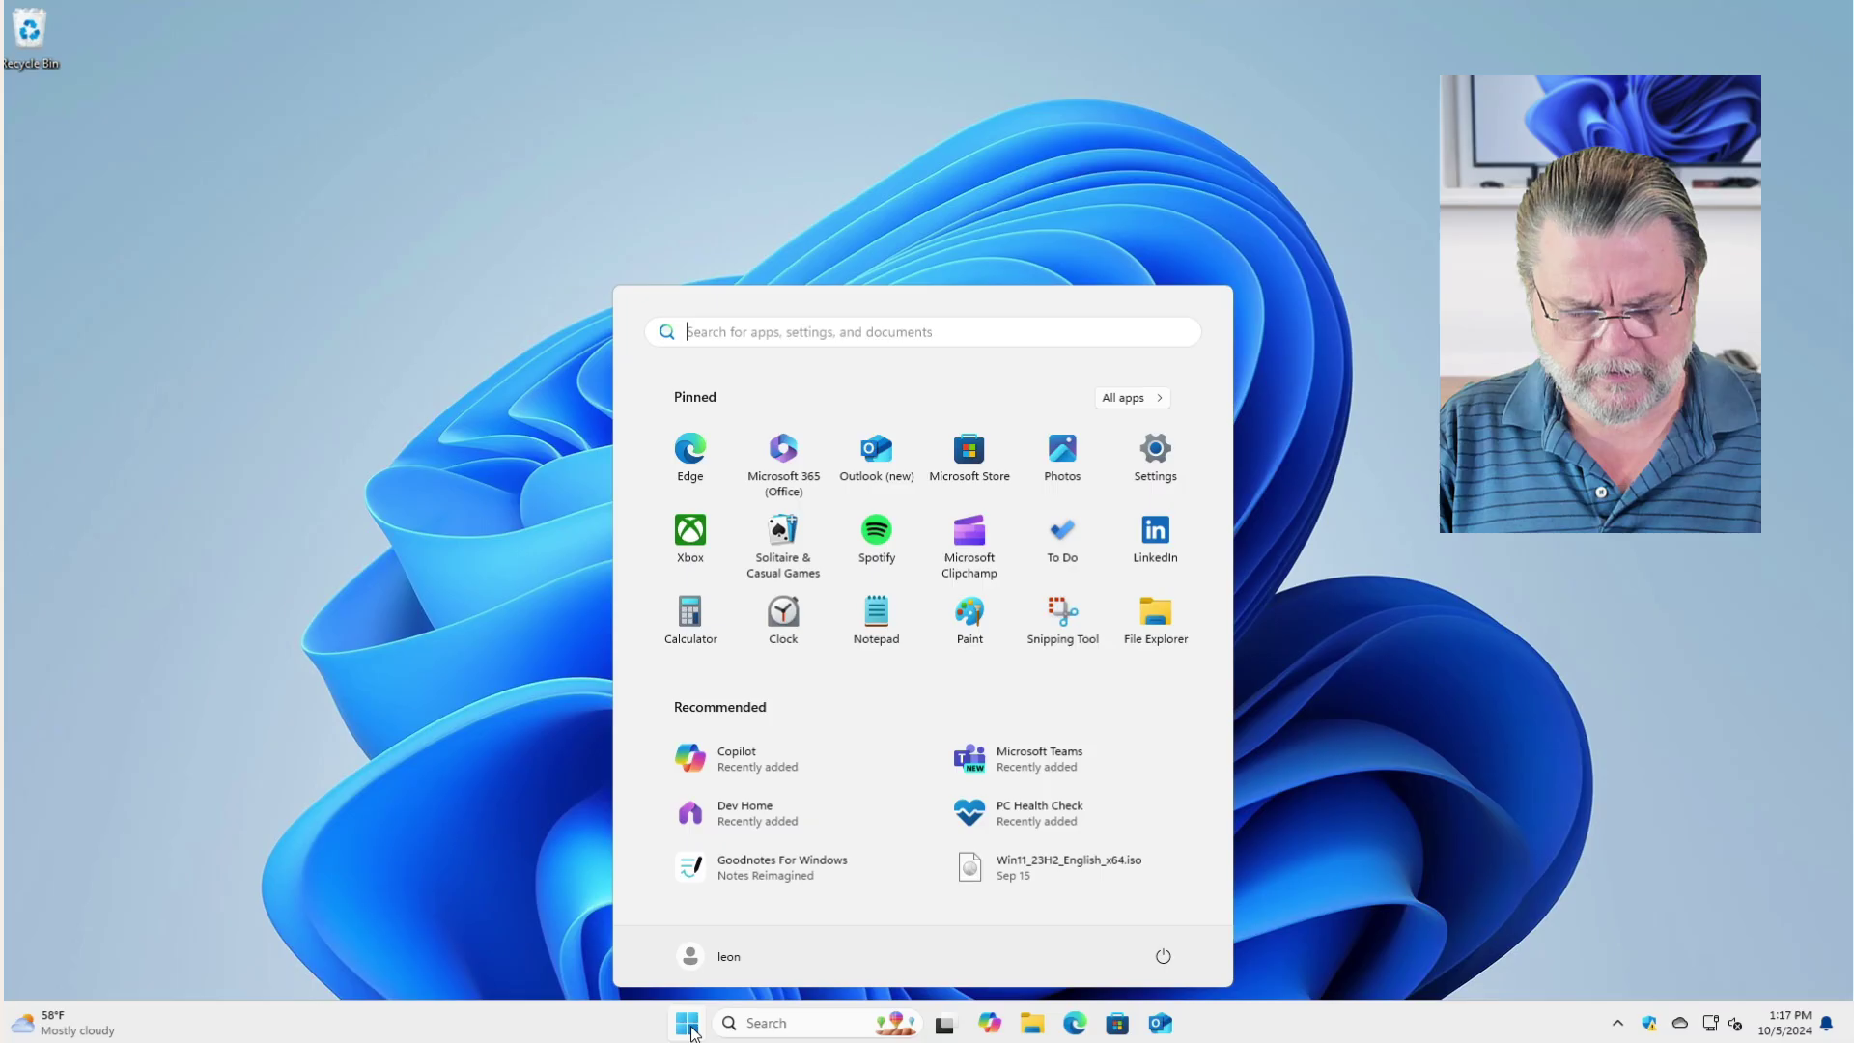
text(windows back)
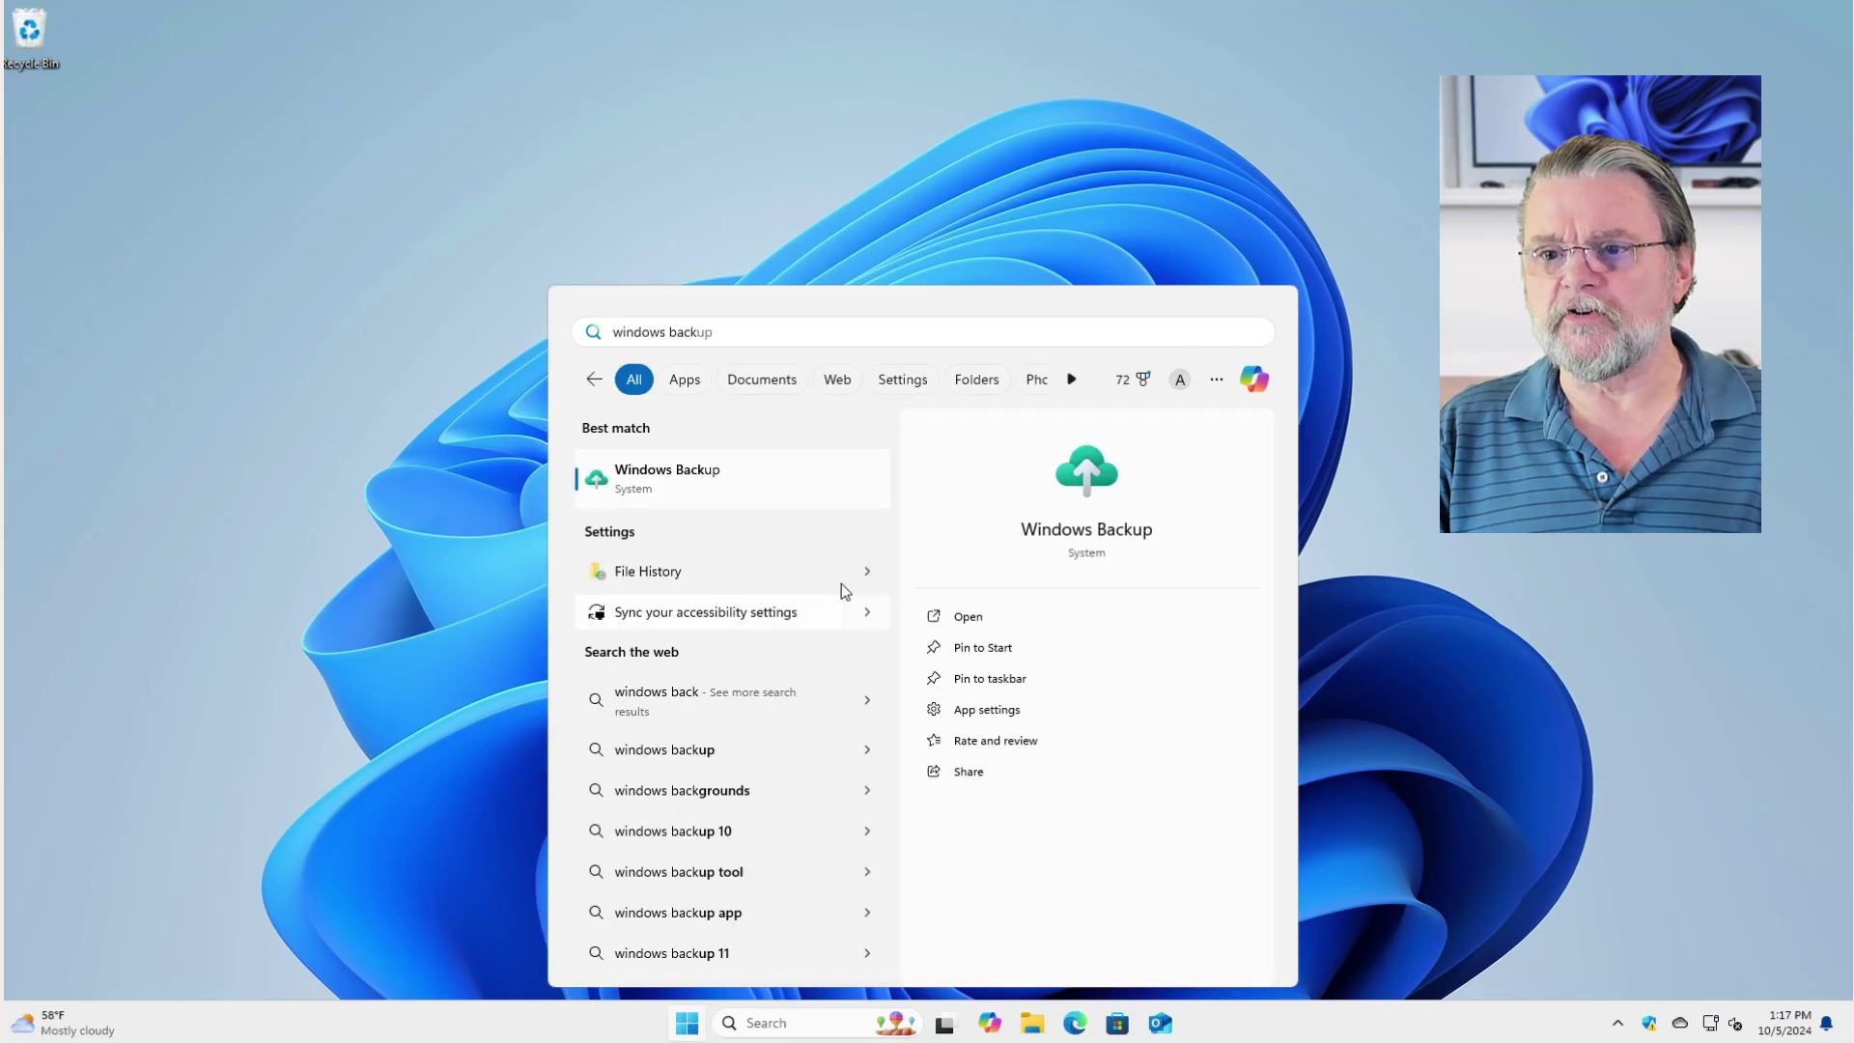
click(740, 492)
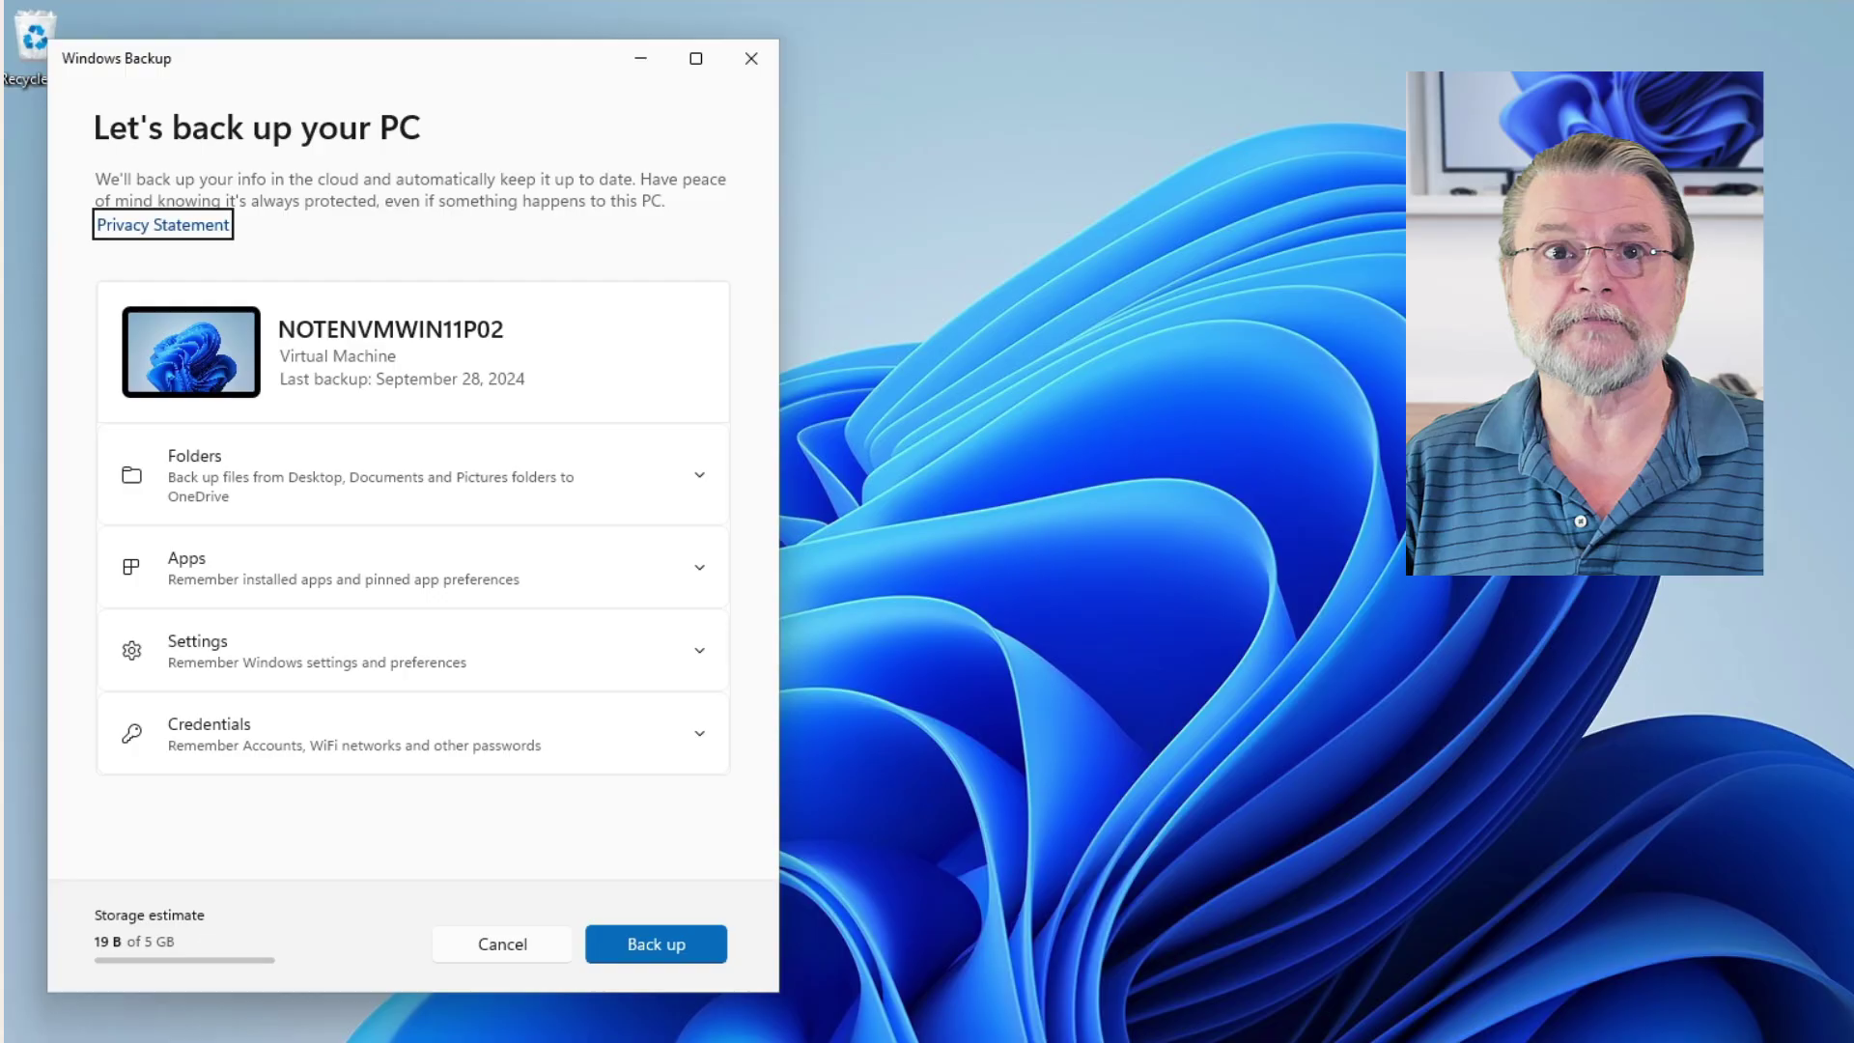
Step: Clear focus from the Privacy Statement link while reviewing the backup categories
click(1225, 288)
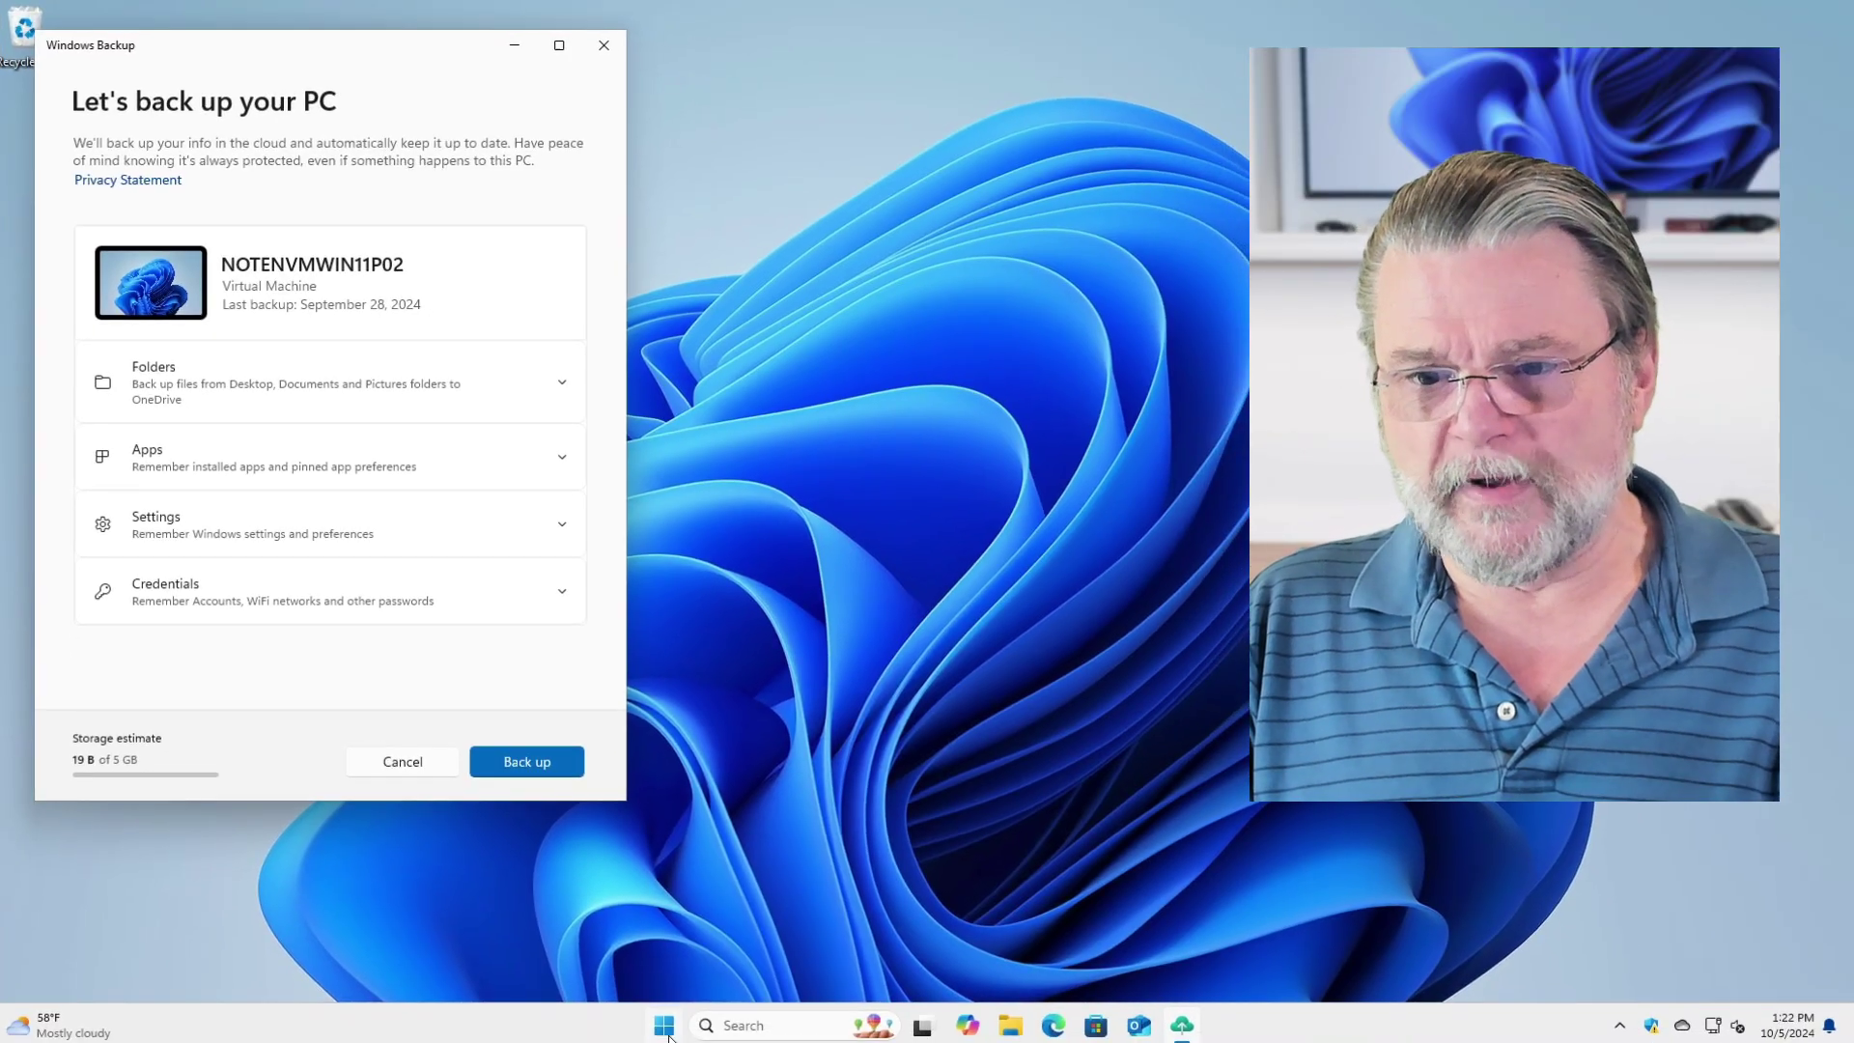
Step: Reach Settings › Accounts › Windows backup via the Win+X quick-link menu
right_click(663, 1026)
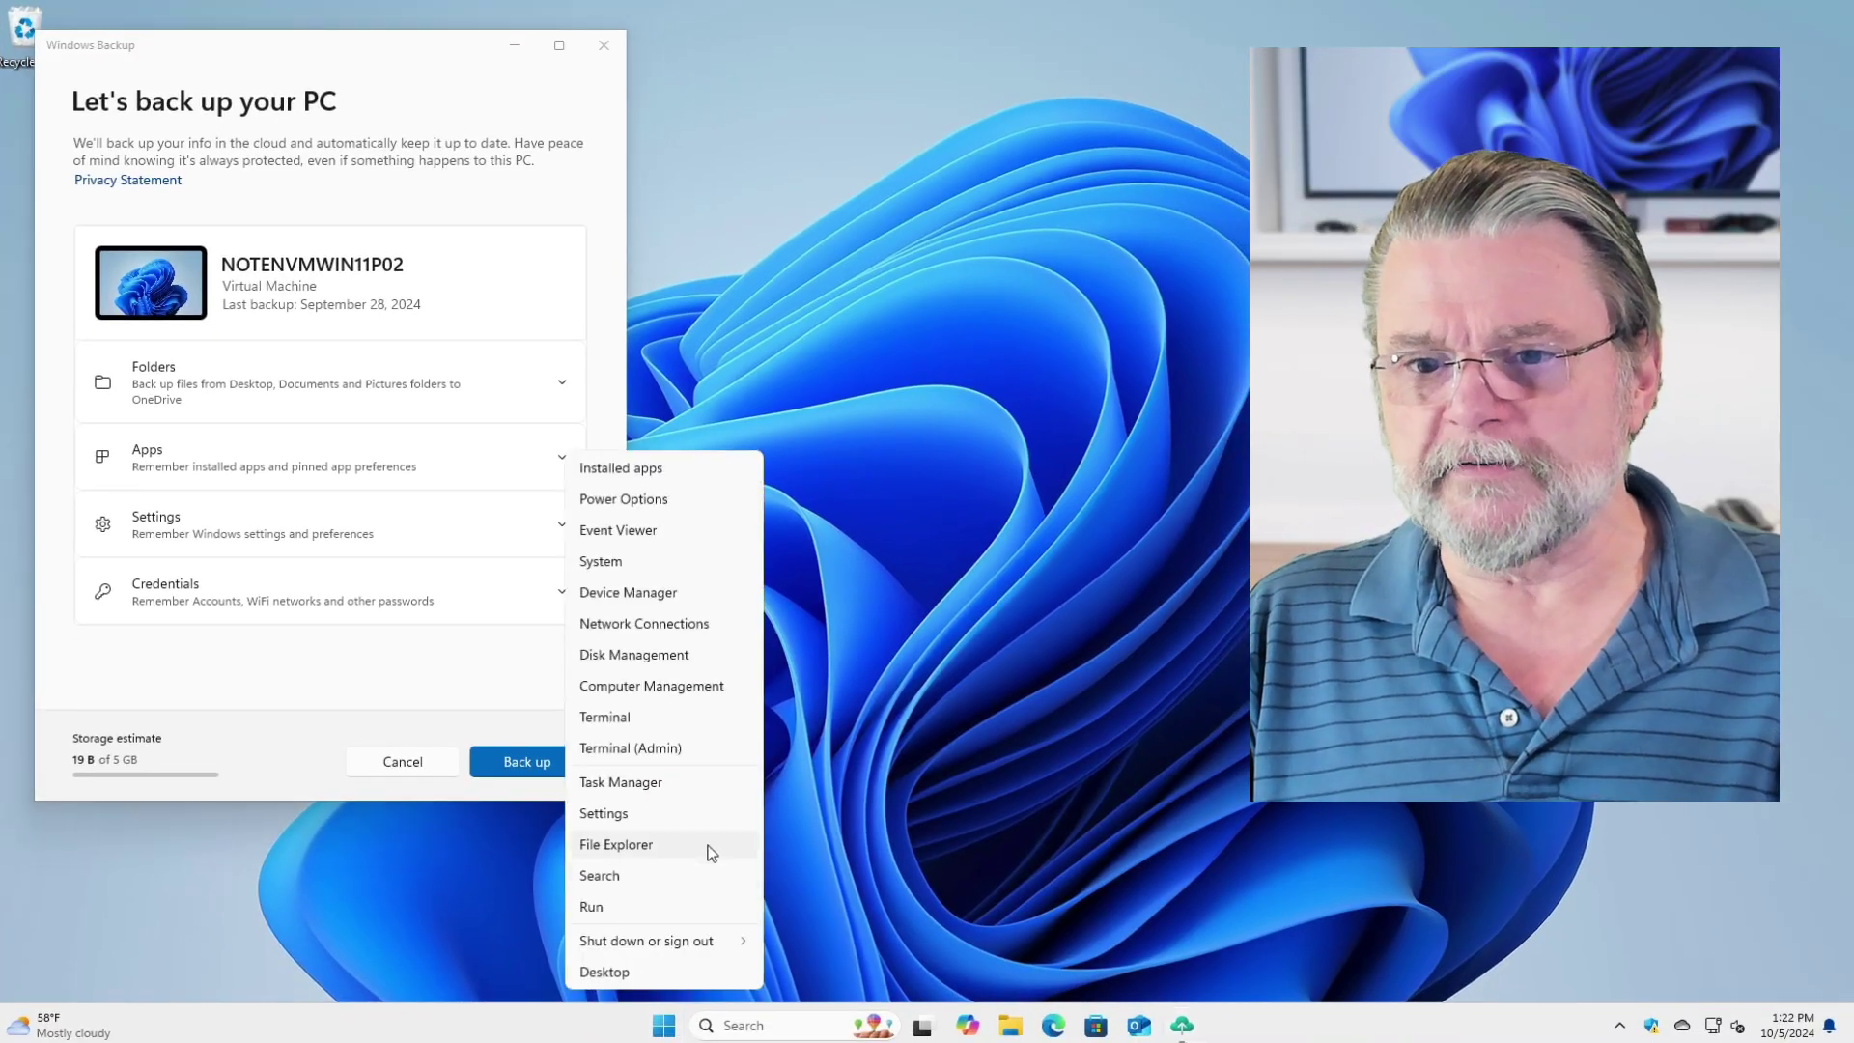
click(674, 811)
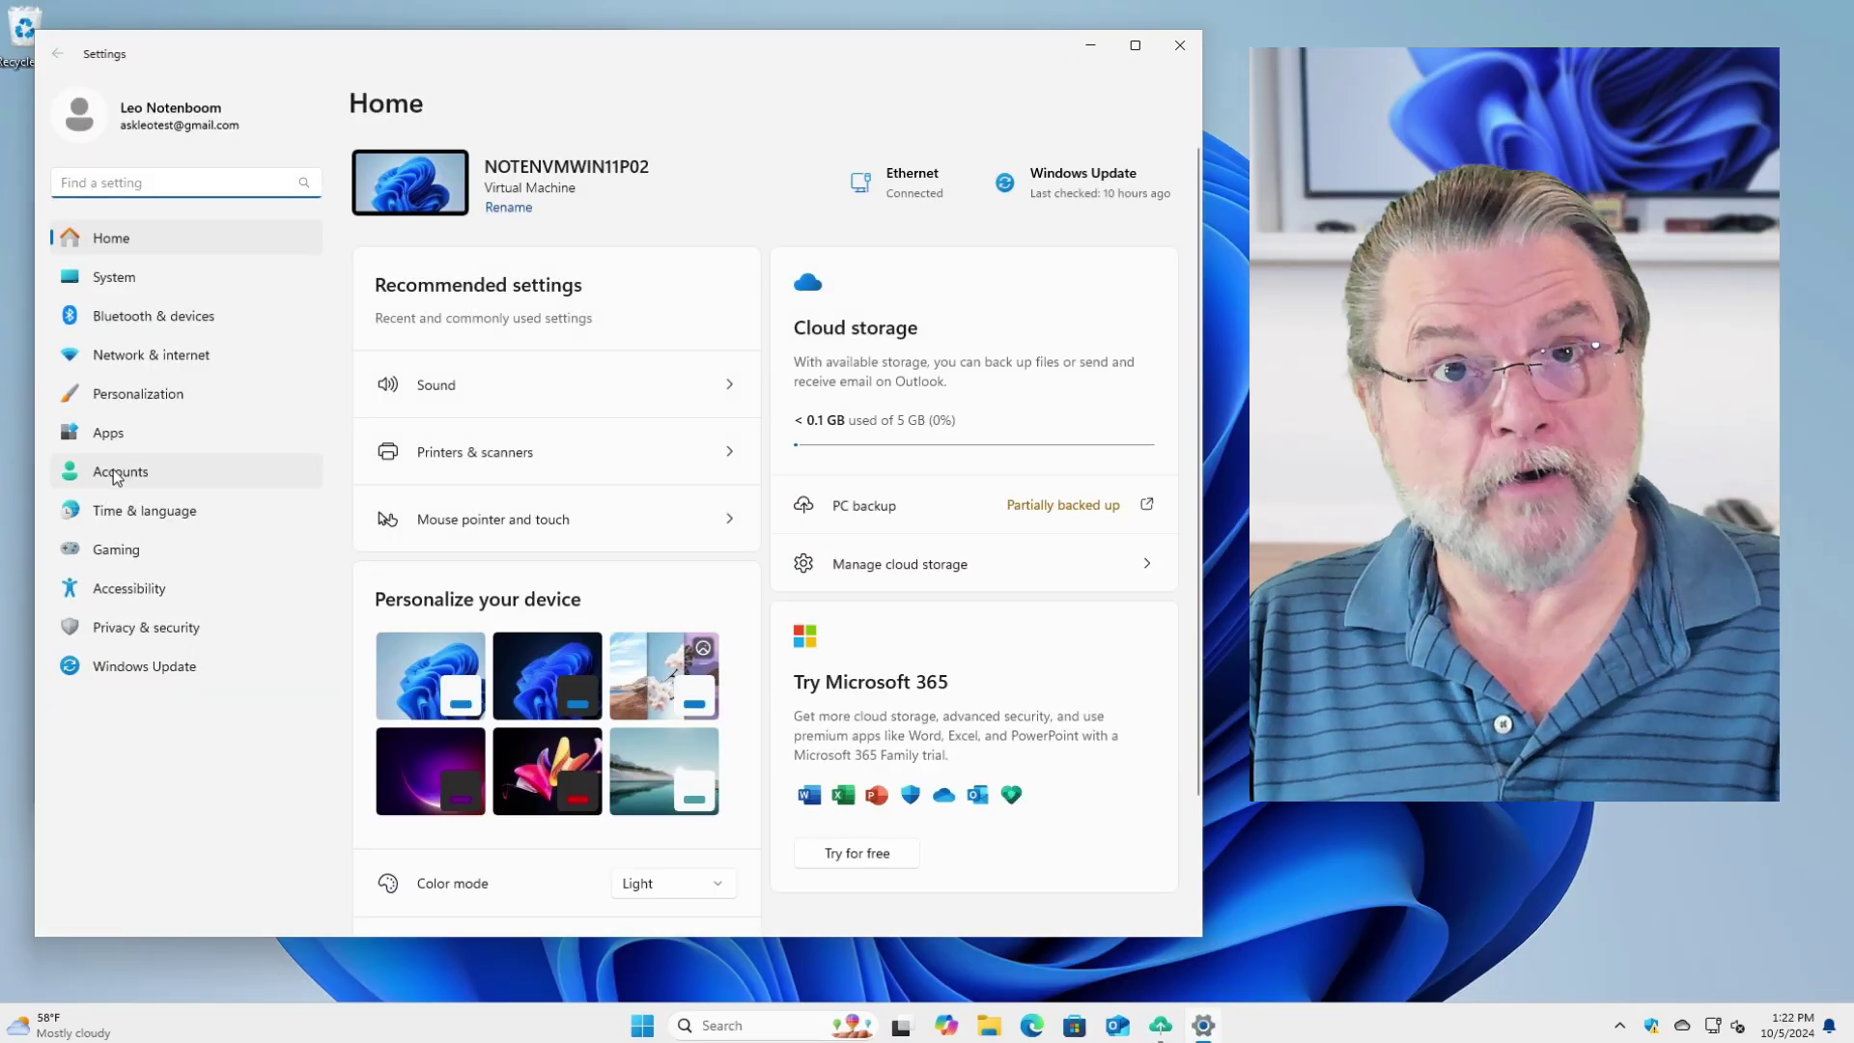
click(116, 479)
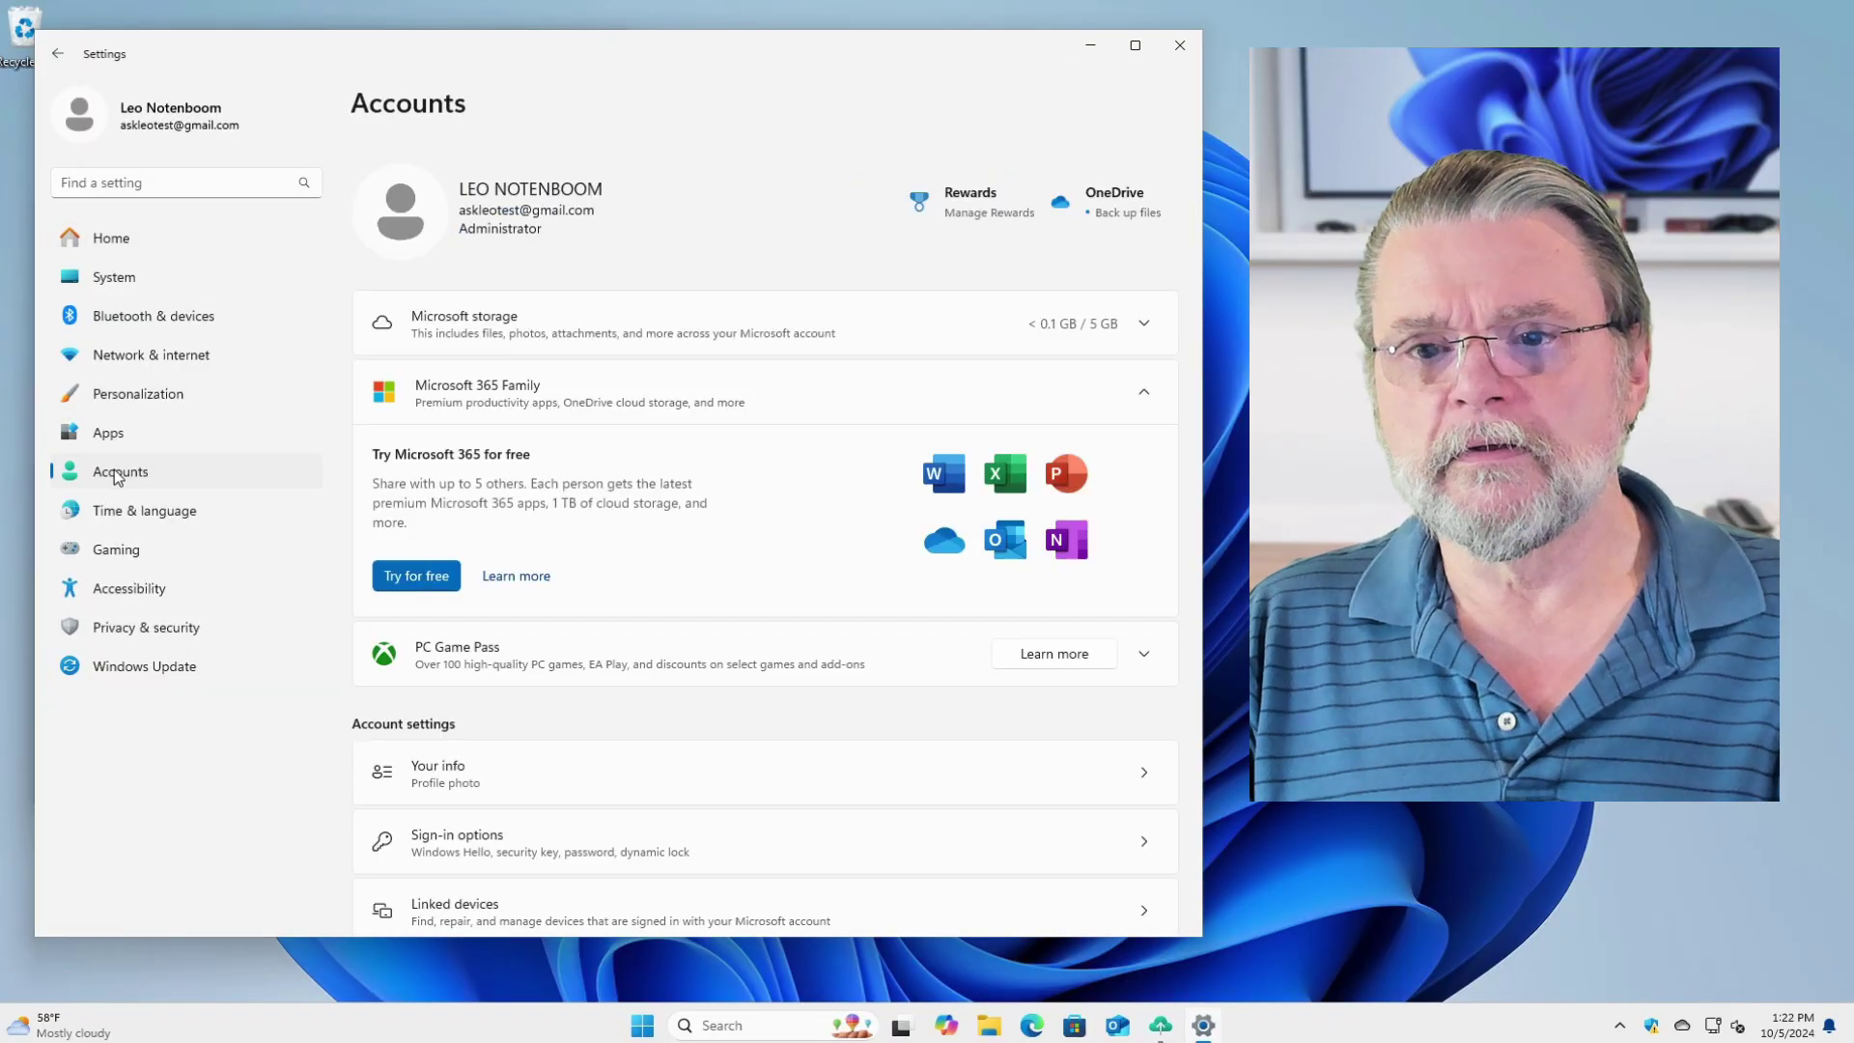
scroll(725, 444, down, 1)
scroll(722, 443, down, 3)
scroll(724, 444, down, 2)
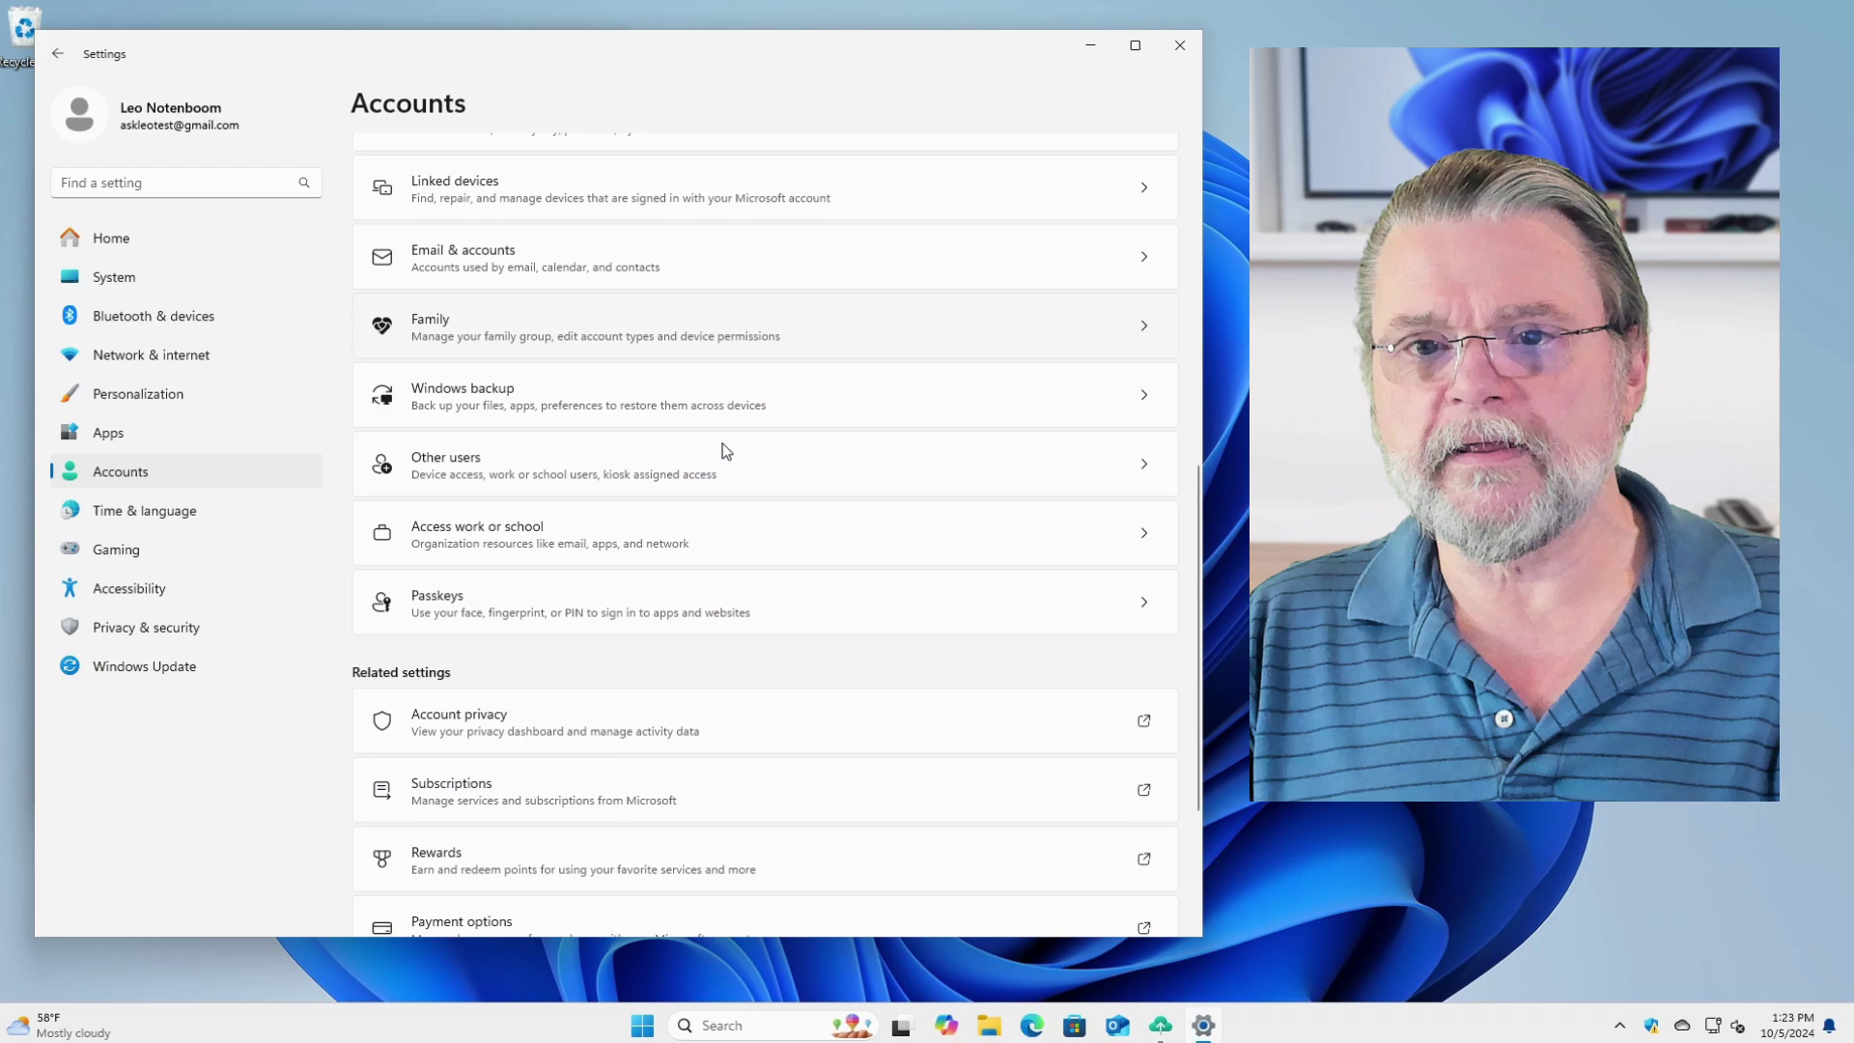
click(478, 397)
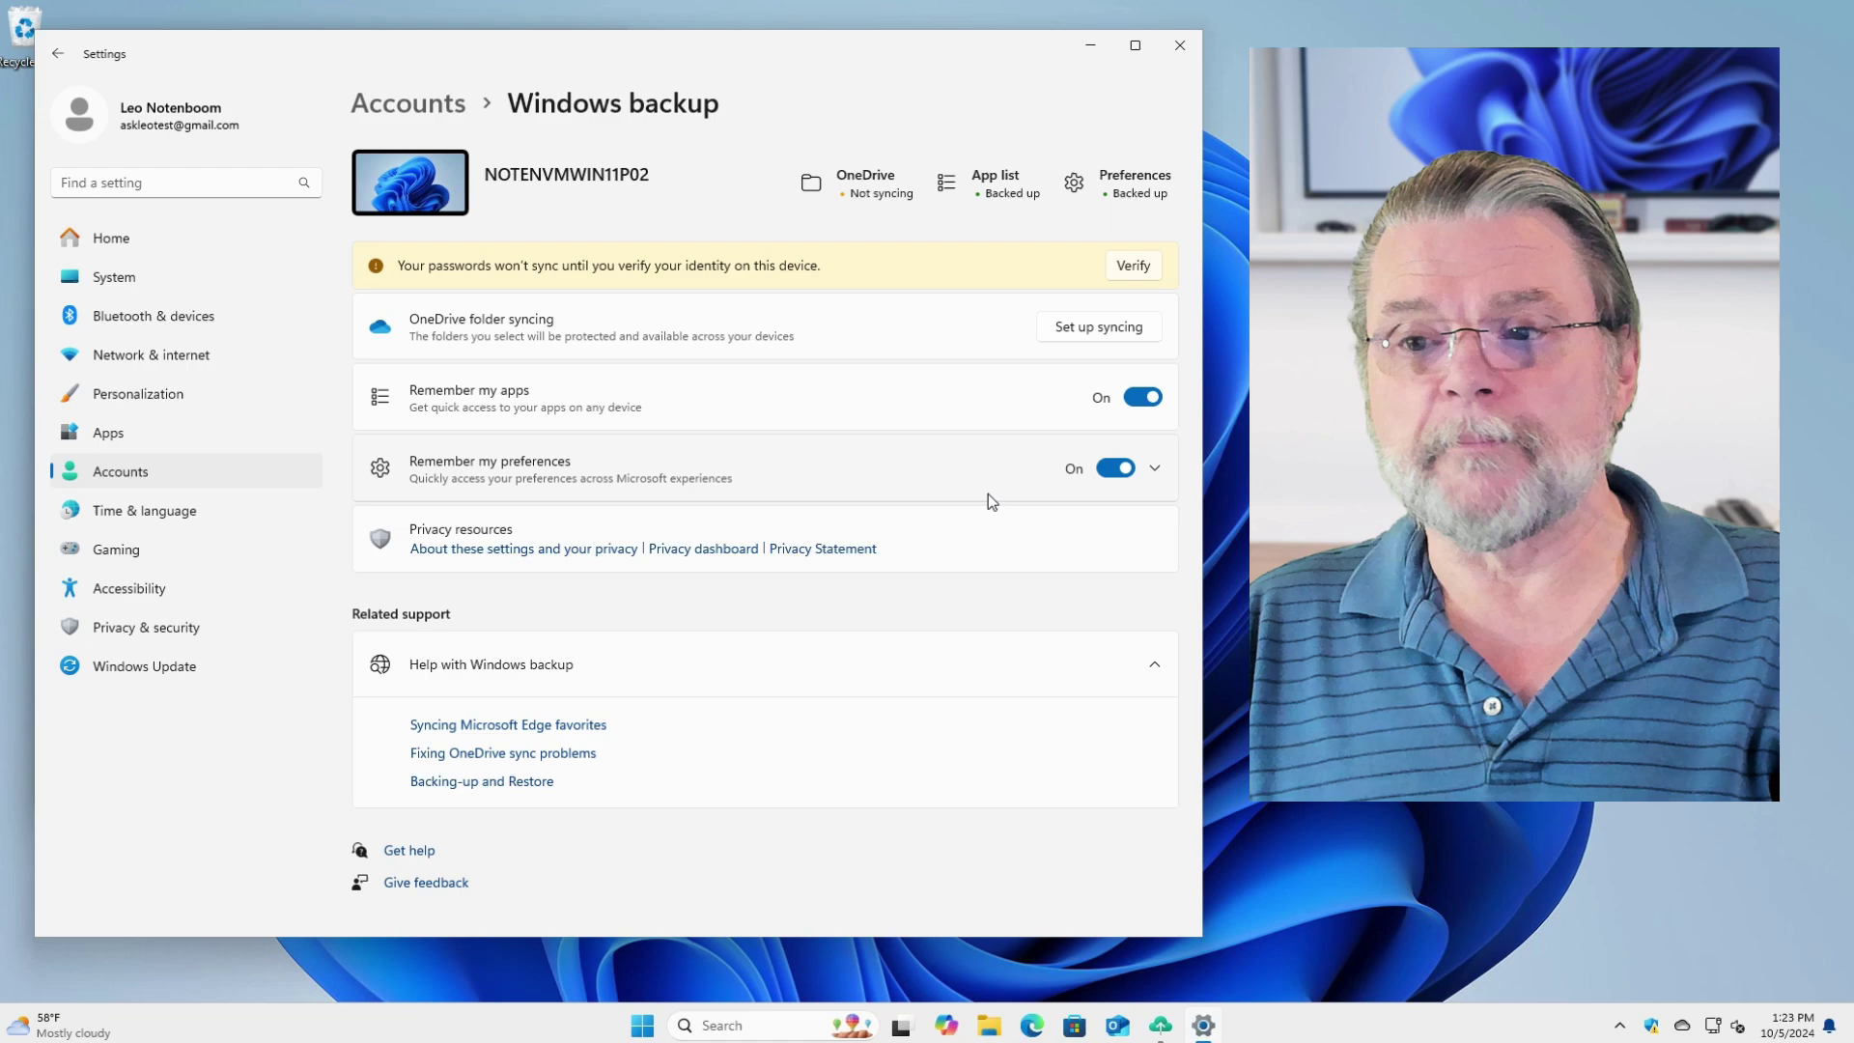
Step: Expand Remember my preferences to show its five backed-up preference categories
click(1156, 470)
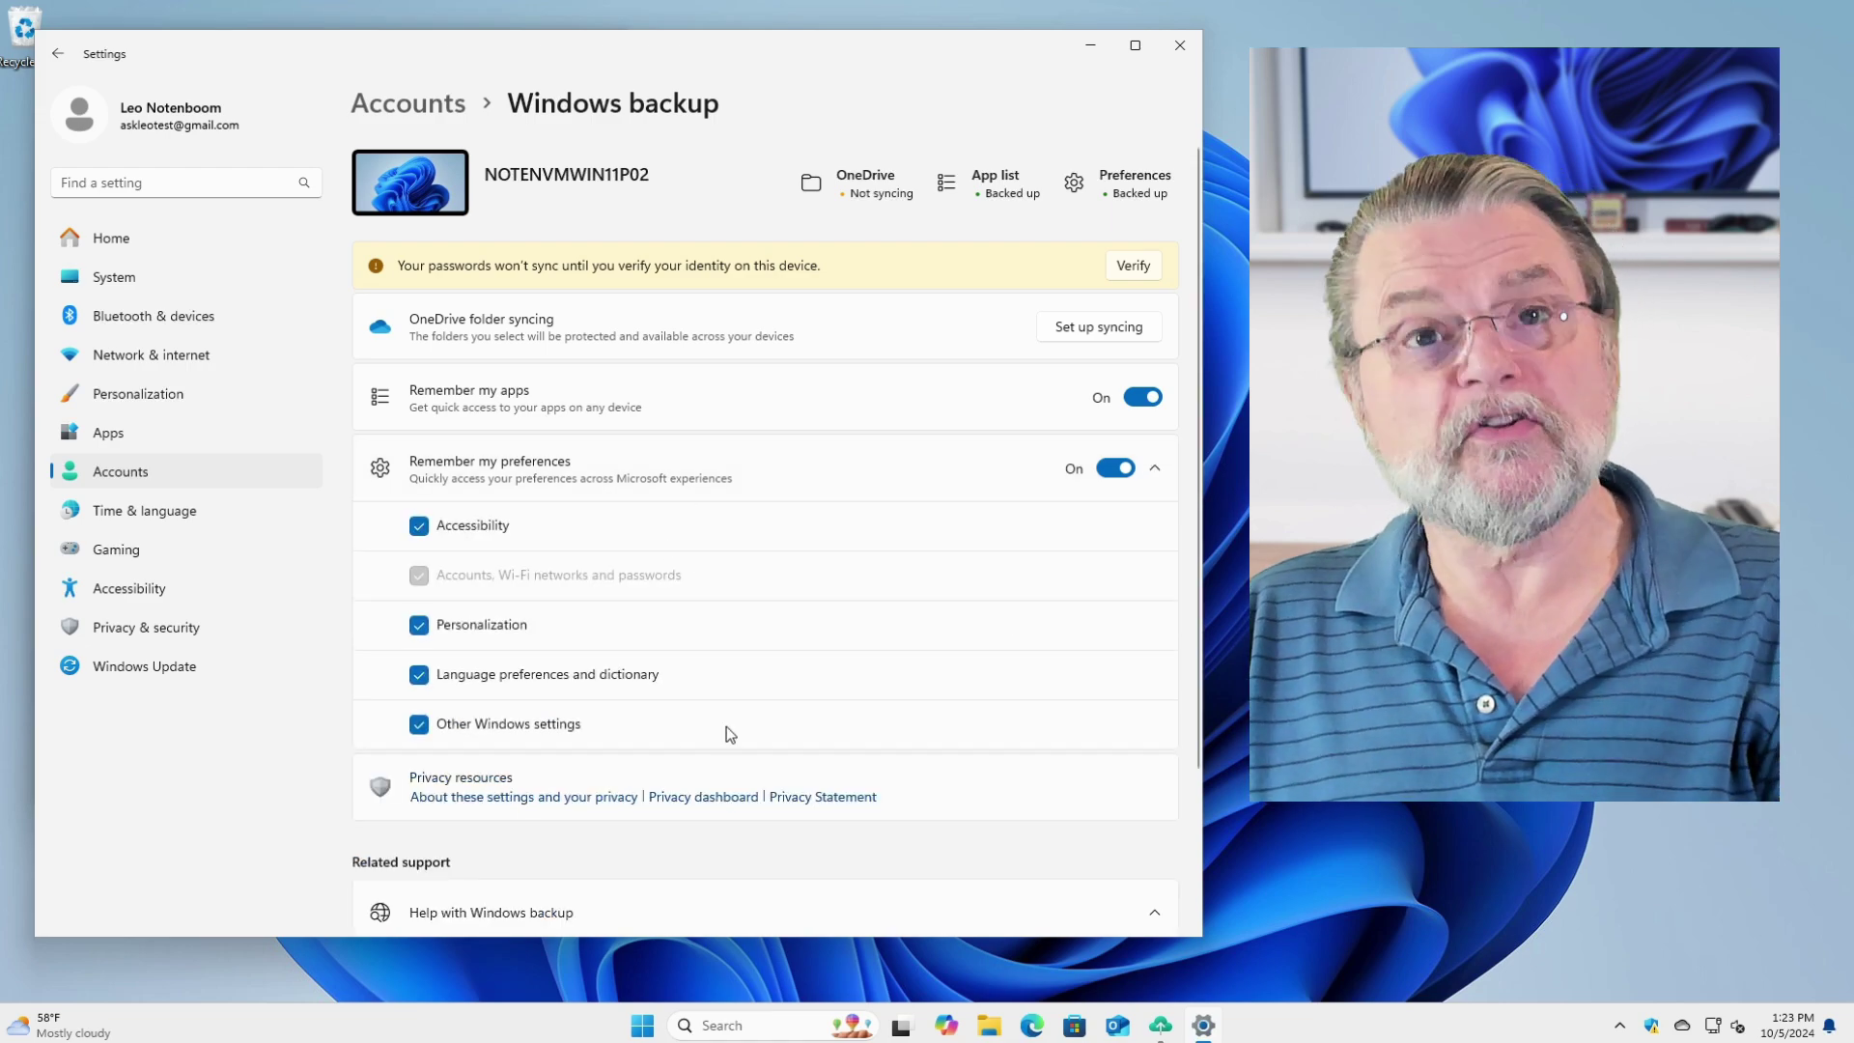
mouse_move(783, 623)
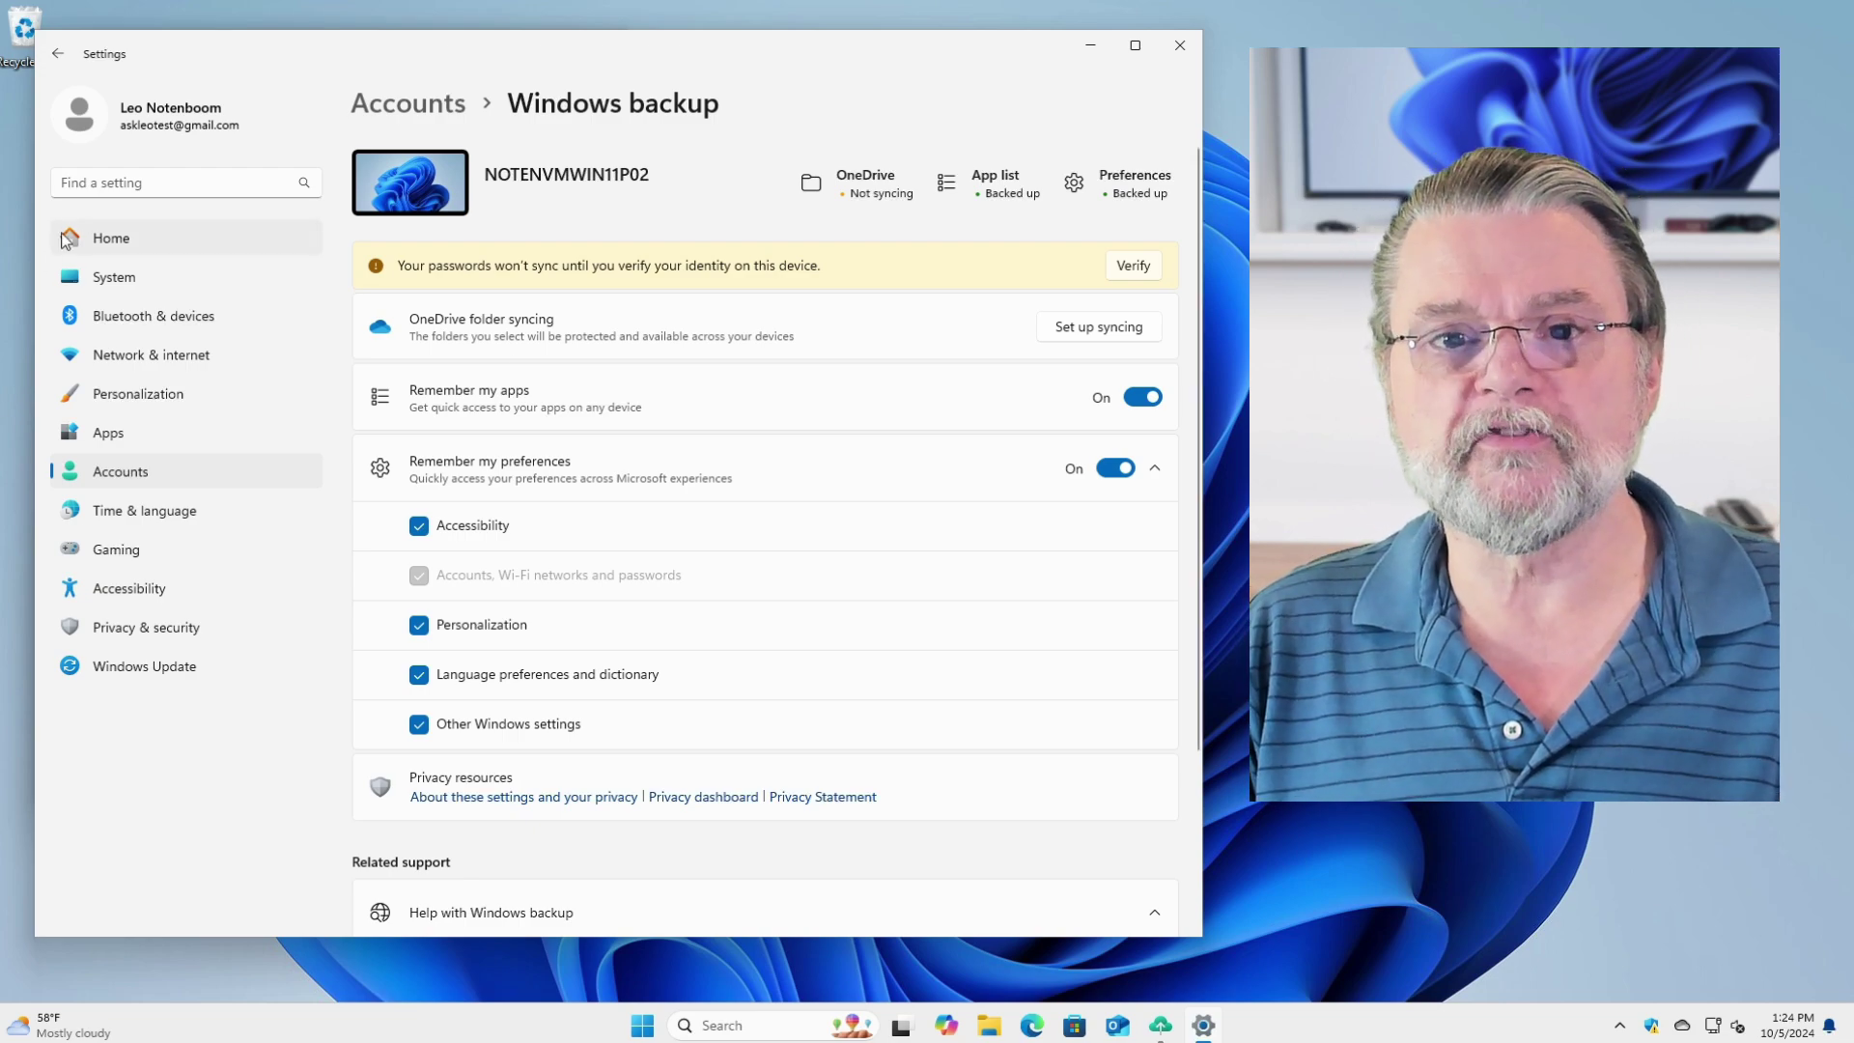
Step: Return to the Settings Home page with its cloud storage and PC backup overview
click(113, 241)
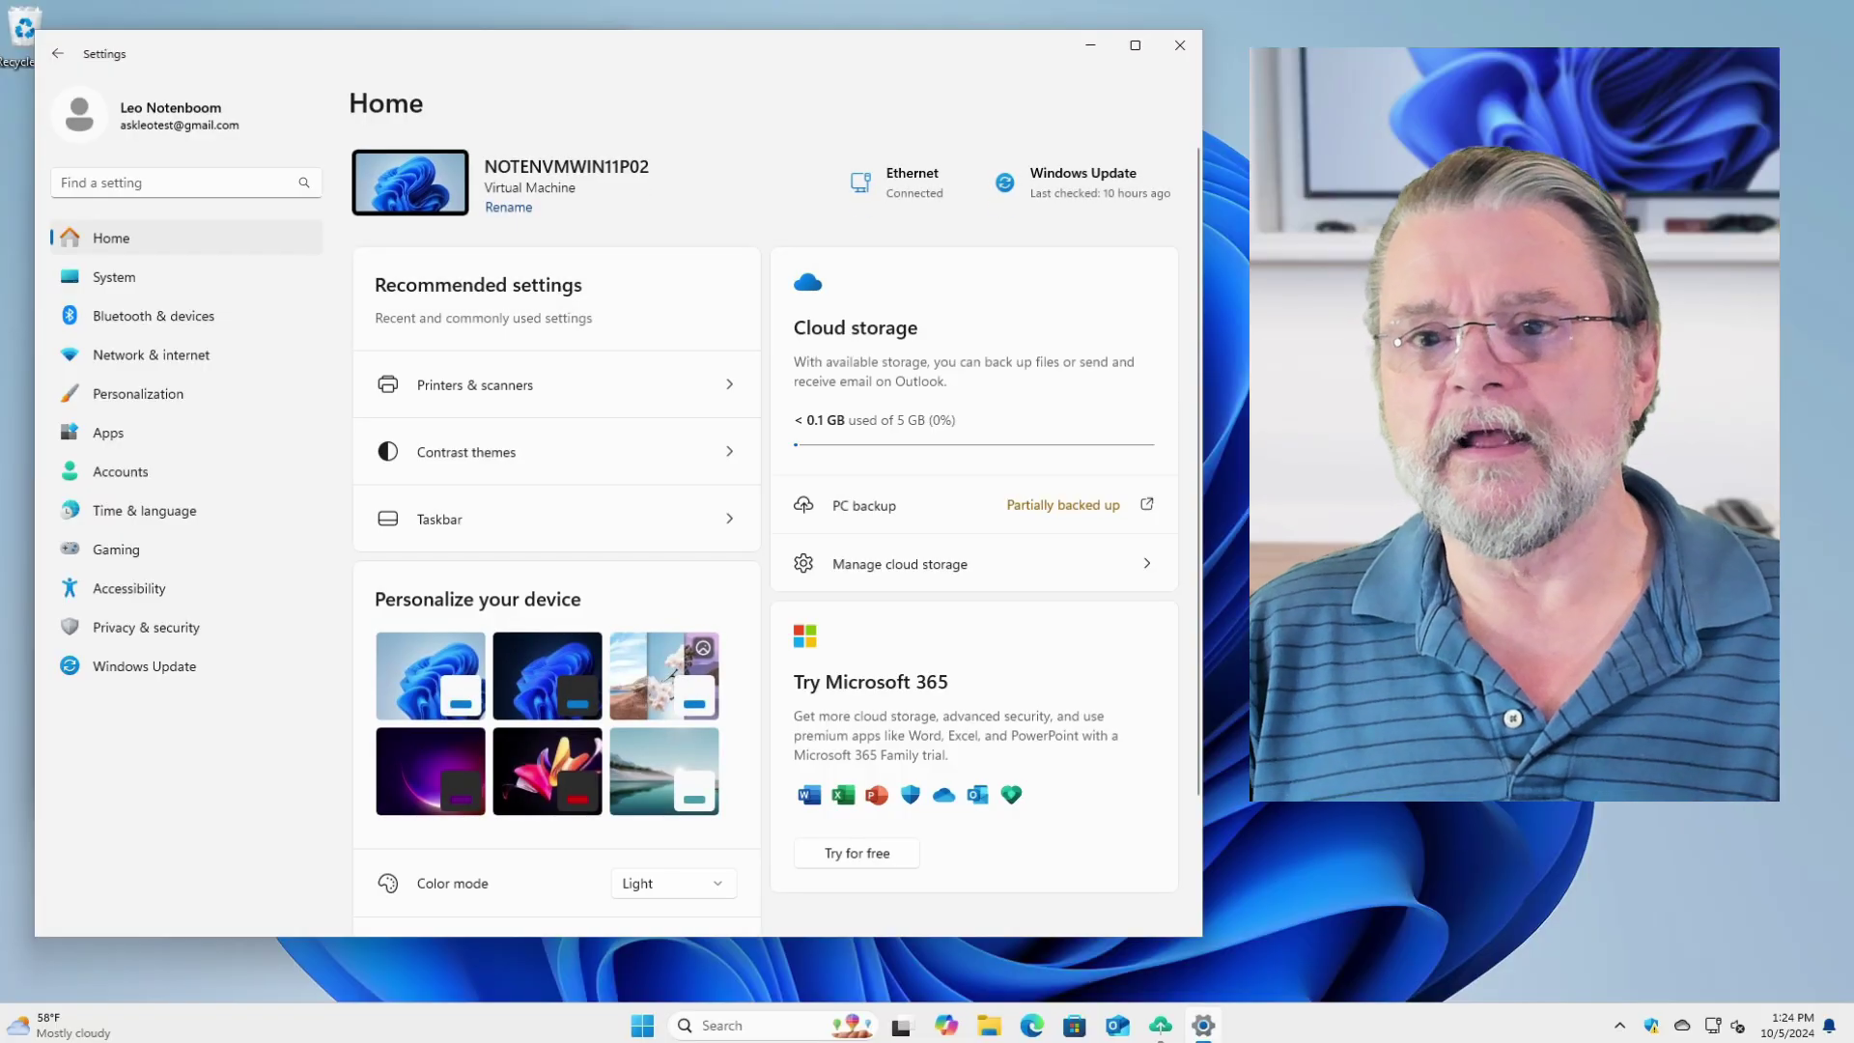